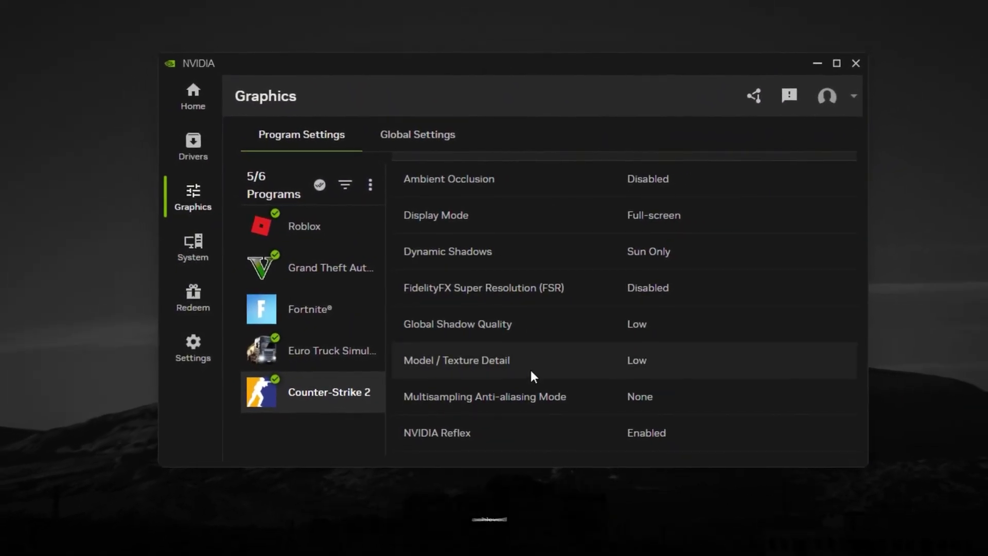
# Add Counter-Strike 2 (cs2.exe) to the program profiles
pyautogui.scroll(-10, 531, 376)
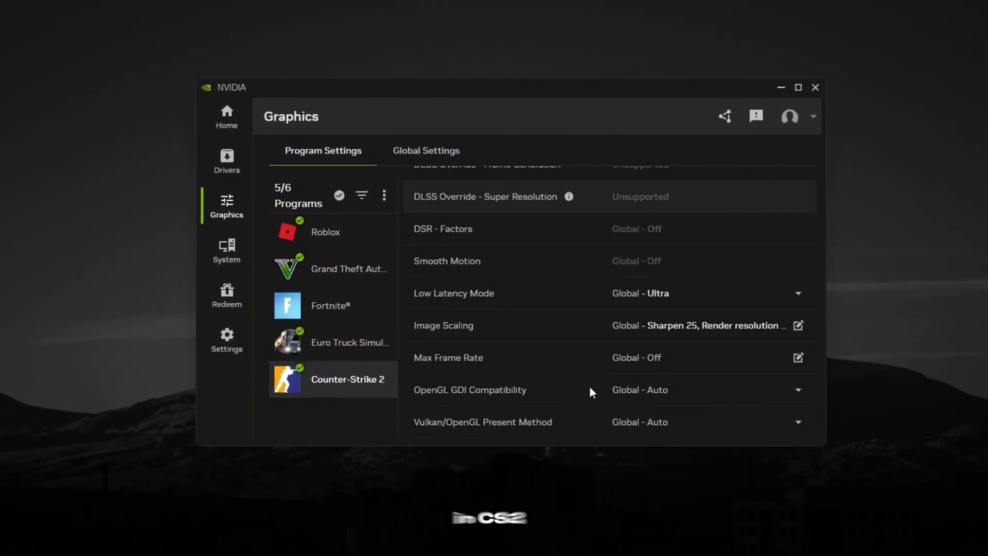
pyautogui.scroll(2, 589, 386)
pyautogui.scroll(-2, 496, 382)
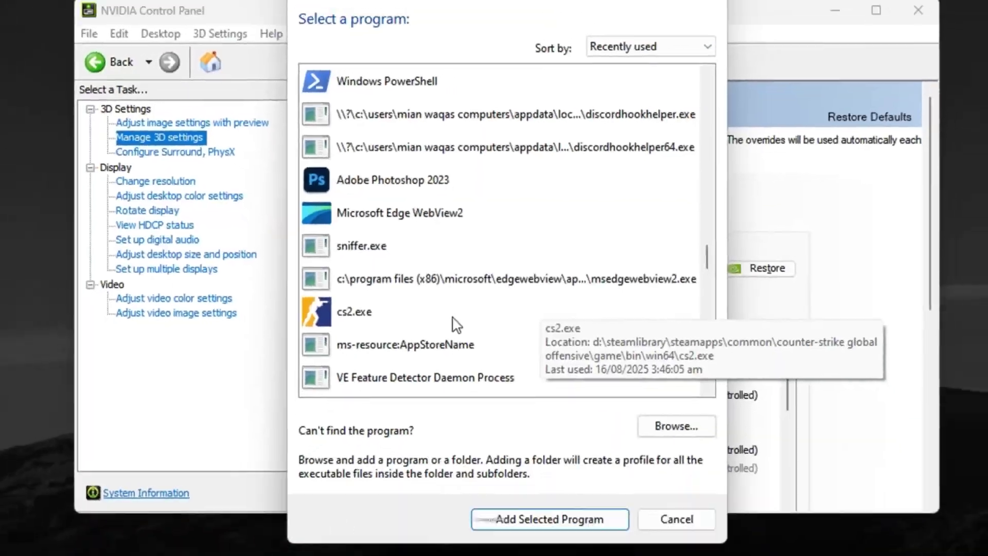
pyautogui.click(447, 308)
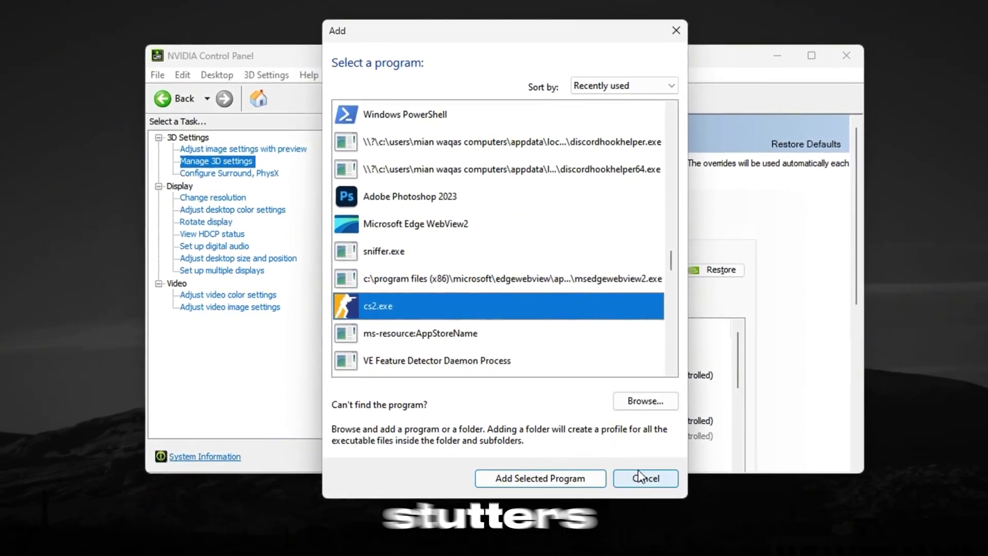
pyautogui.click(640, 476)
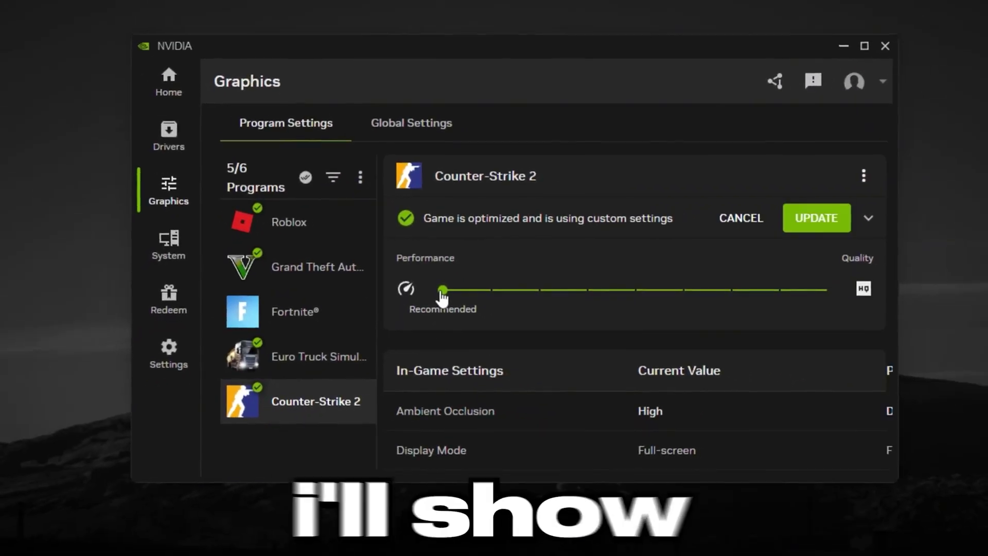
# Apply the new Counter-Strike 2 optimization and raise digital vibrance to about 70%
pyautogui.click(807, 227)
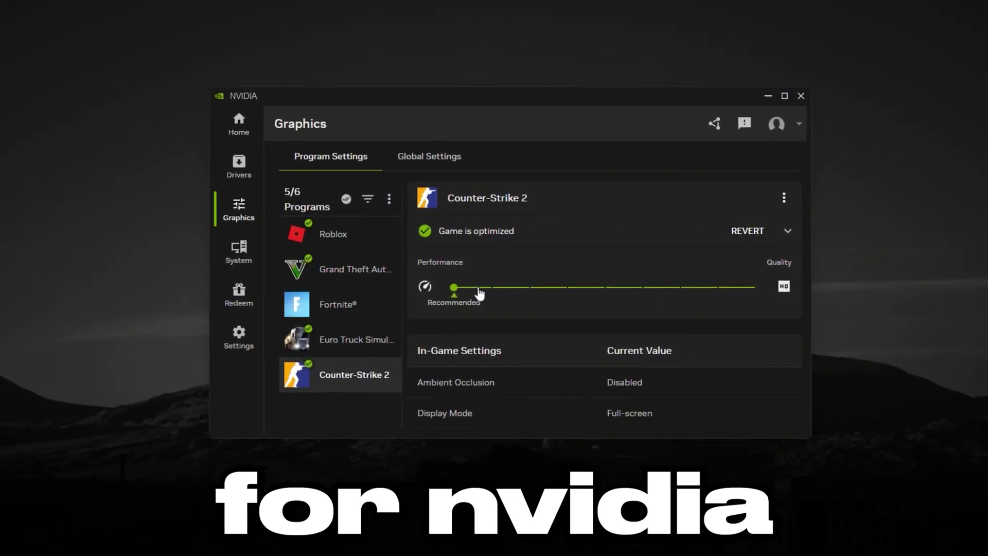
pyautogui.scroll(-3, 568, 326)
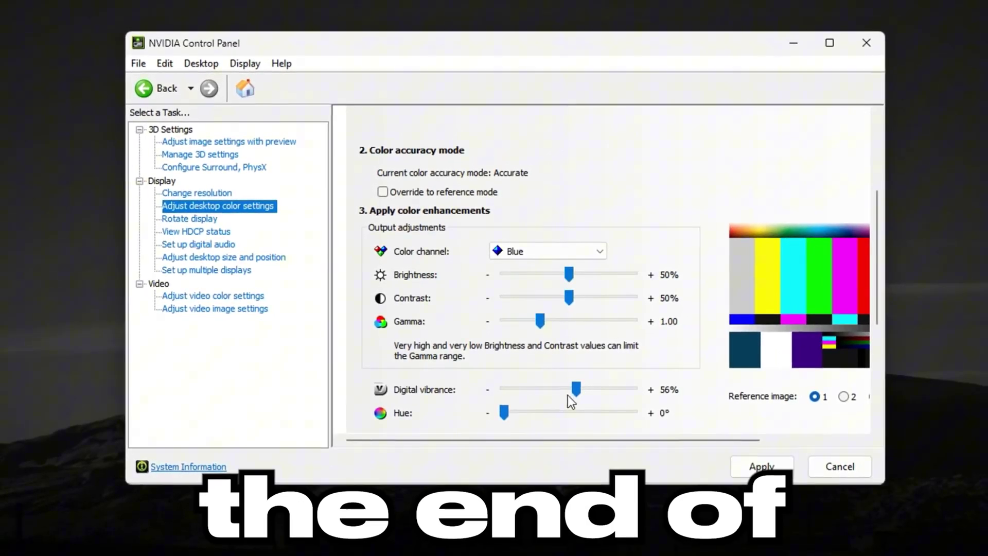
pyautogui.moveTo(568, 395); pyautogui.dragTo(589, 390)
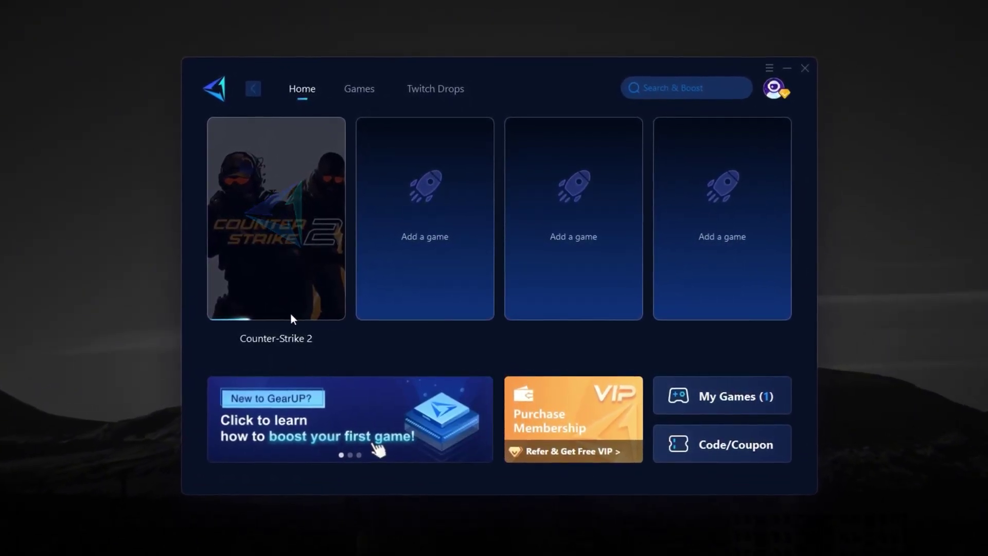
# Open Counter-Strike 2's page in GearUP Booster and browse its Dubai and Singapore server nodes
pyautogui.click(289, 293)
pyautogui.click(444, 160)
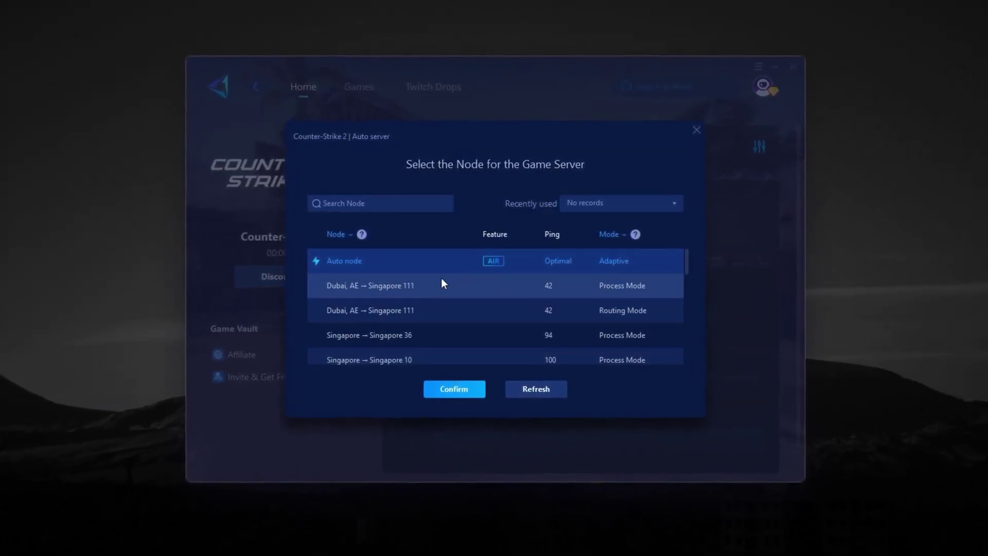
pyautogui.scroll(-4, 461, 338)
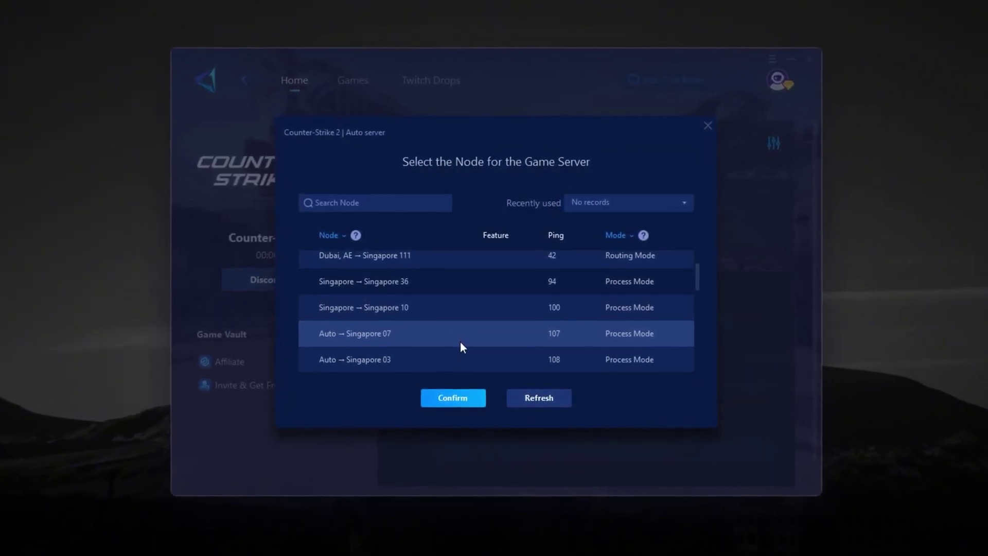
pyautogui.scroll(-3, 460, 349)
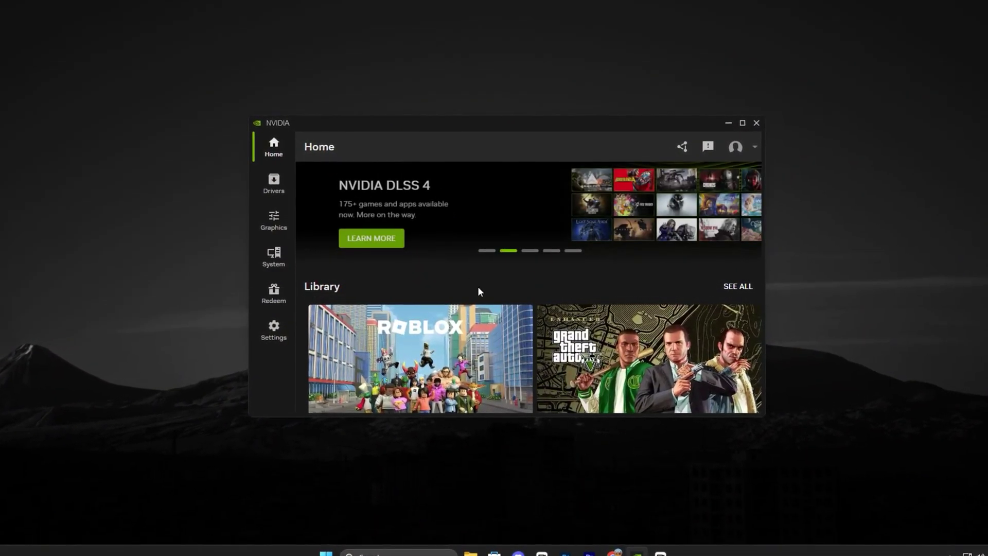
# Check the Game Ready Driver 581.08 update on the Drivers page, leaving the driver type as Game Ready
pyautogui.click(290, 195)
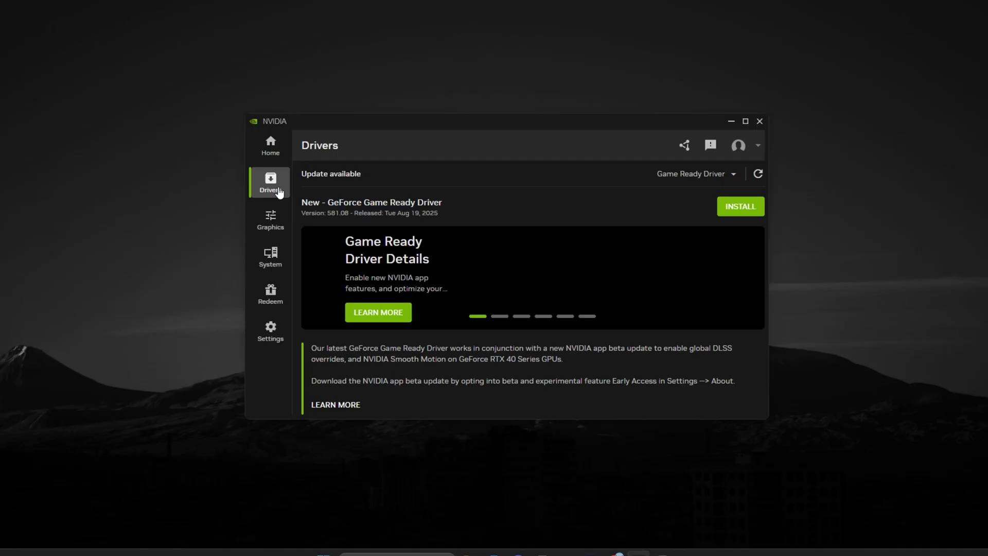
pyautogui.click(715, 177)
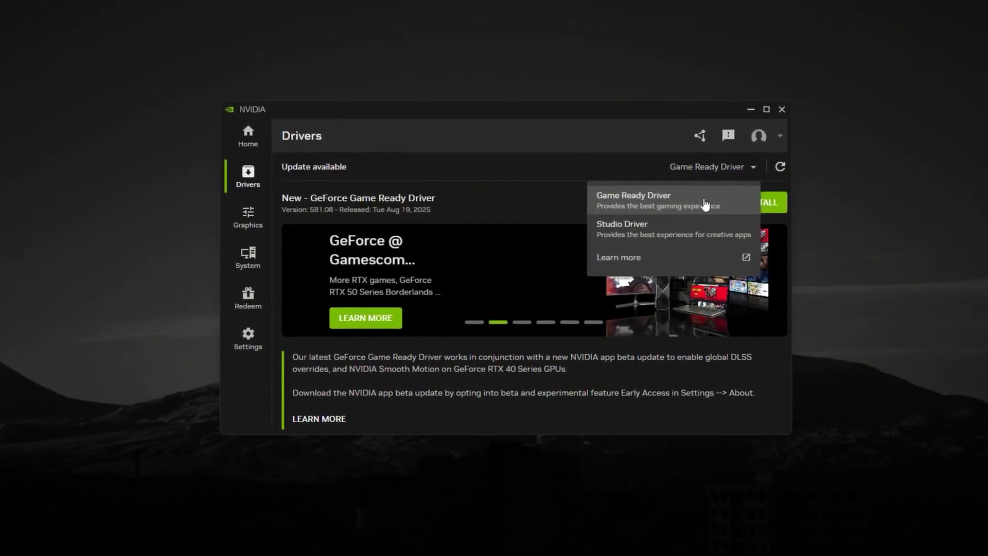
pyautogui.click(703, 165)
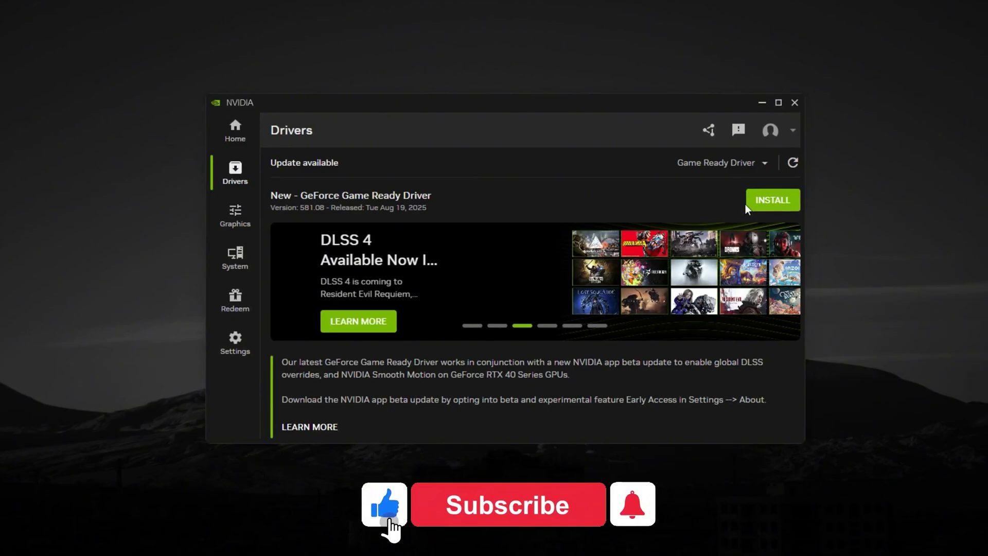
# Move Counter-Strike 2's Performance/Quality slider toward Performance and apply the update
pyautogui.click(235, 220)
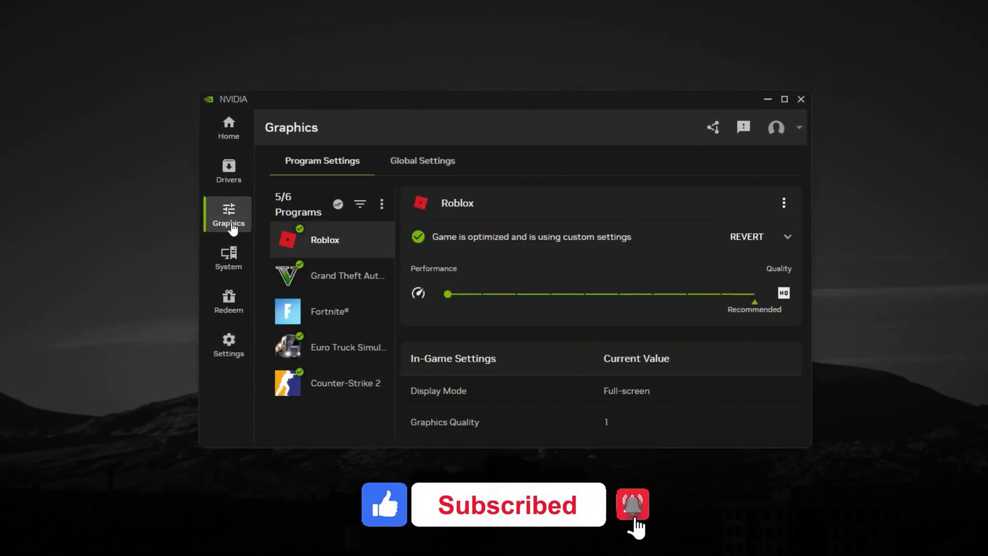
pyautogui.click(342, 395)
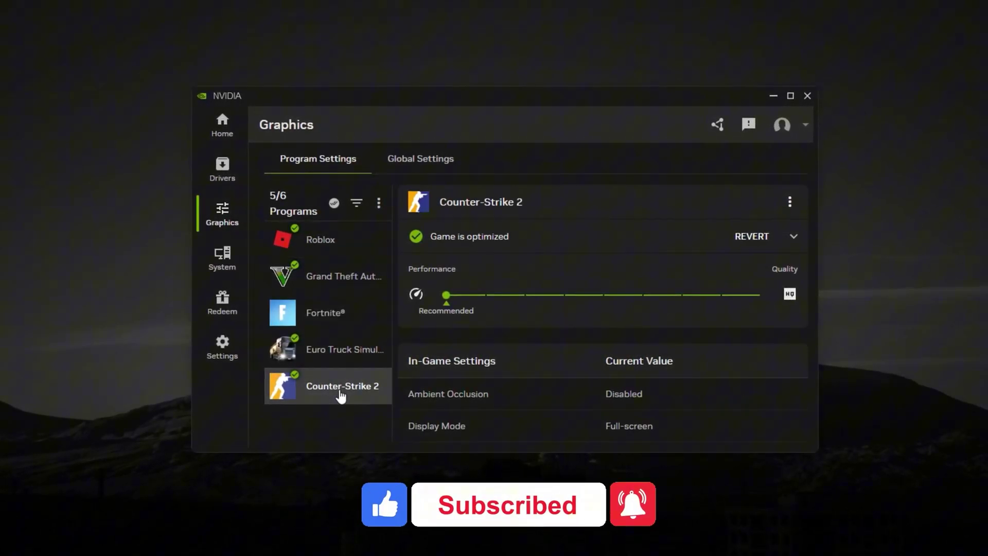
pyautogui.click(603, 295)
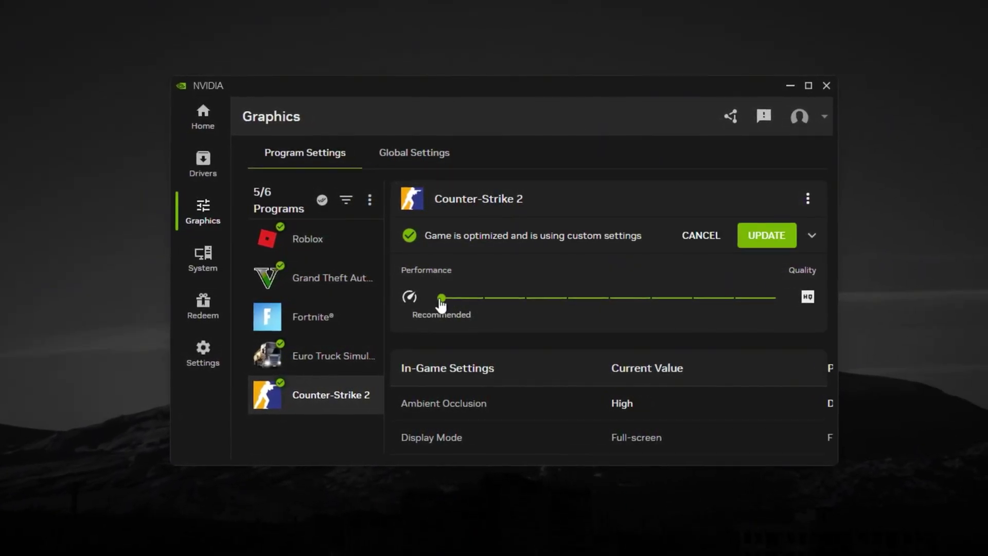
pyautogui.click(762, 242)
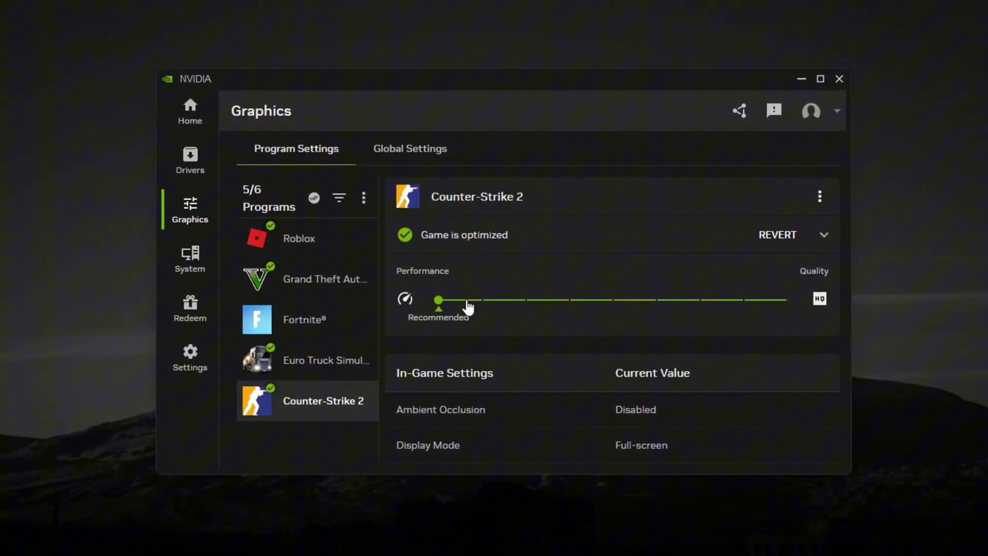
# Scroll through Counter-Strike 2's driver settings to review maximum-performance power management
pyautogui.scroll(-5, 577, 353)
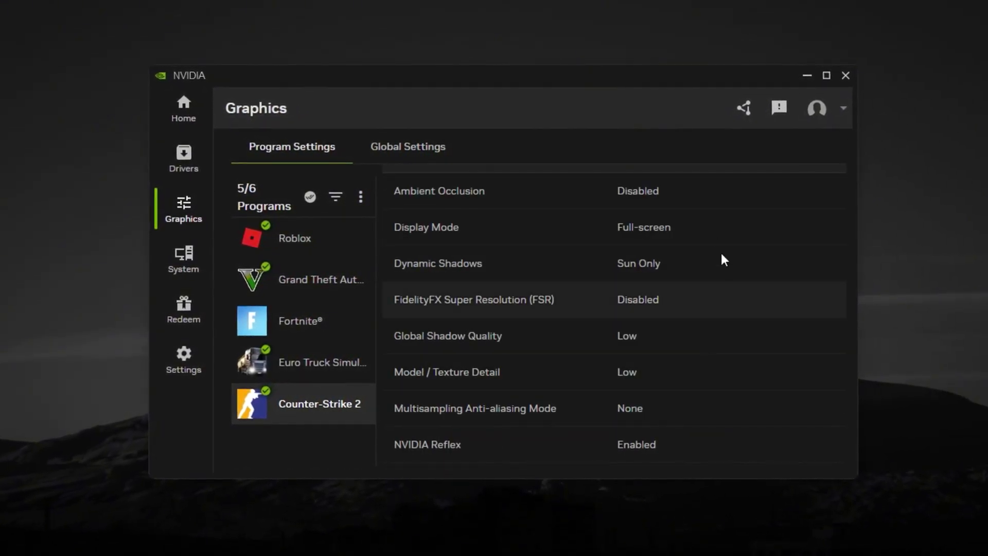
pyautogui.scroll(-6, 520, 384)
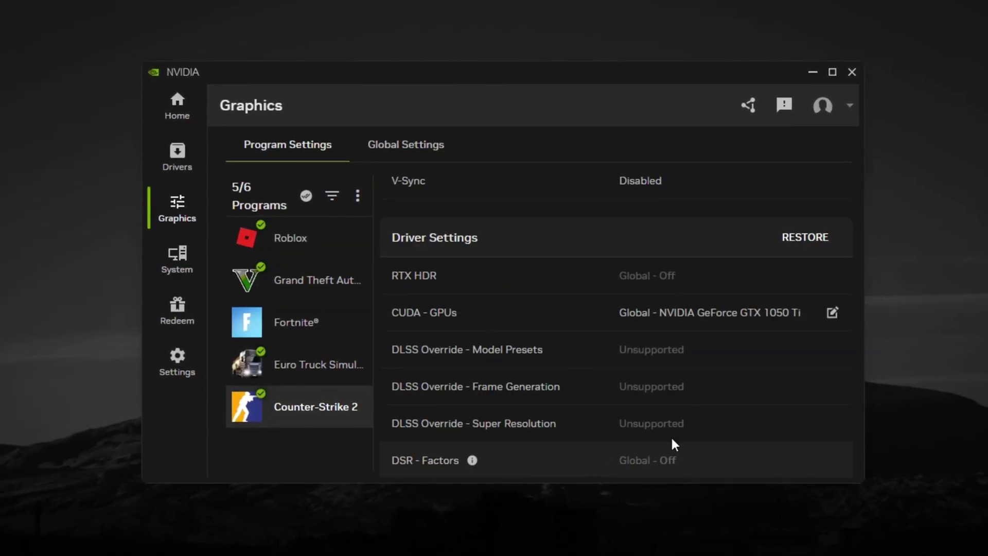
pyautogui.scroll(-5, 593, 415)
pyautogui.scroll(2, 596, 421)
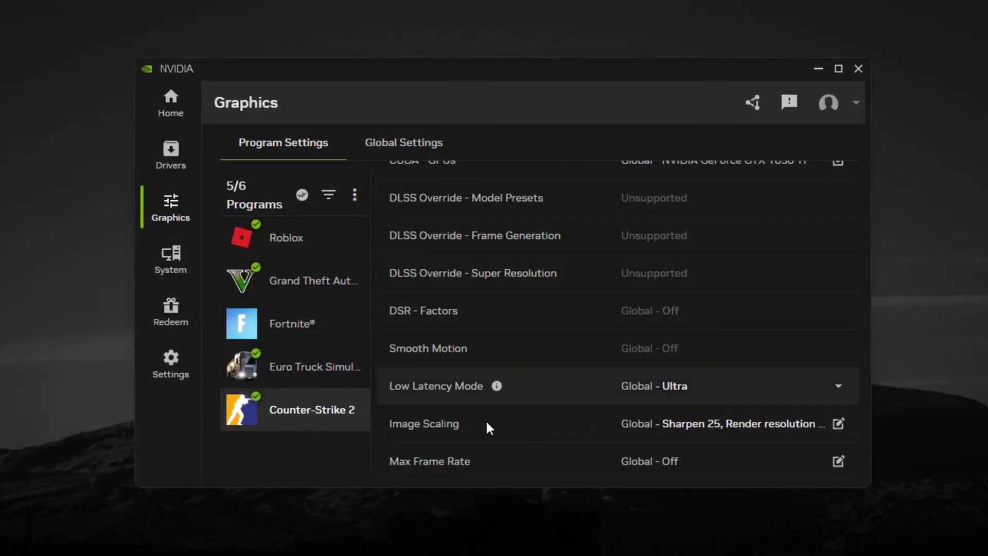
pyautogui.scroll(-4, 553, 361)
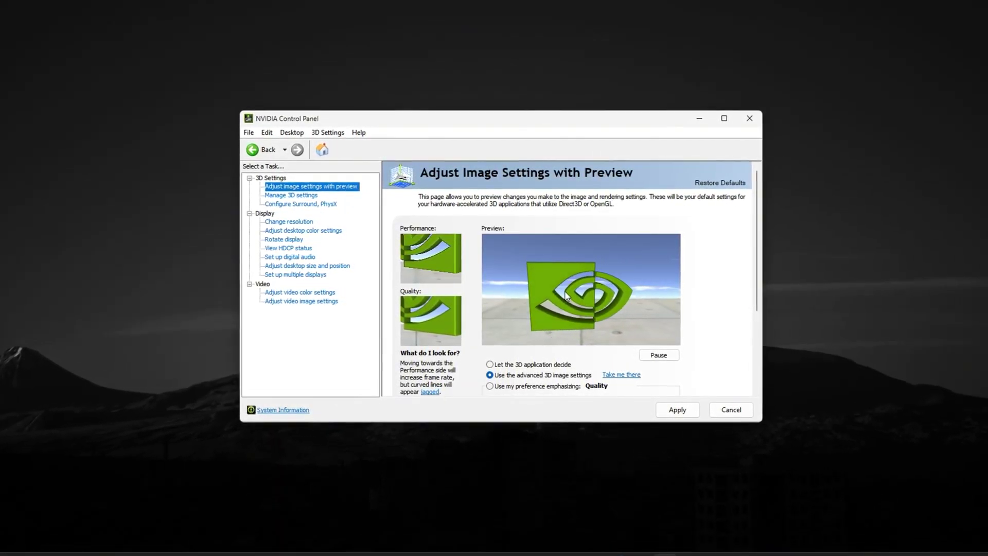
# Open Manage 3D settings with Counter-strike 2 (cs2.exe) selected under Program Settings
pyautogui.click(294, 196)
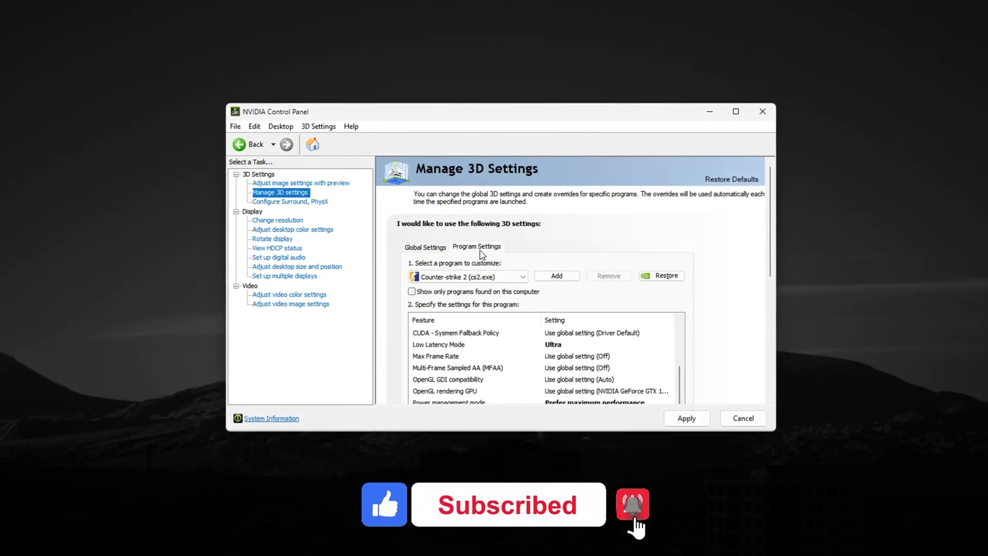
# For cs2.exe, keep power management at Prefer maximum performance and Low Latency Mode at Ultra
pyautogui.click(503, 278)
pyautogui.click(497, 280)
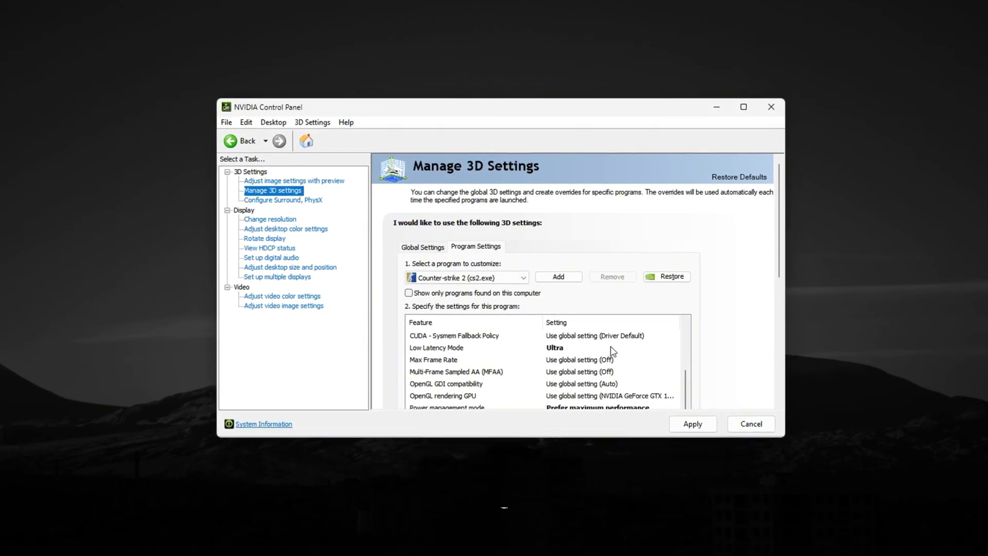
pyautogui.scroll(-2, 729, 326)
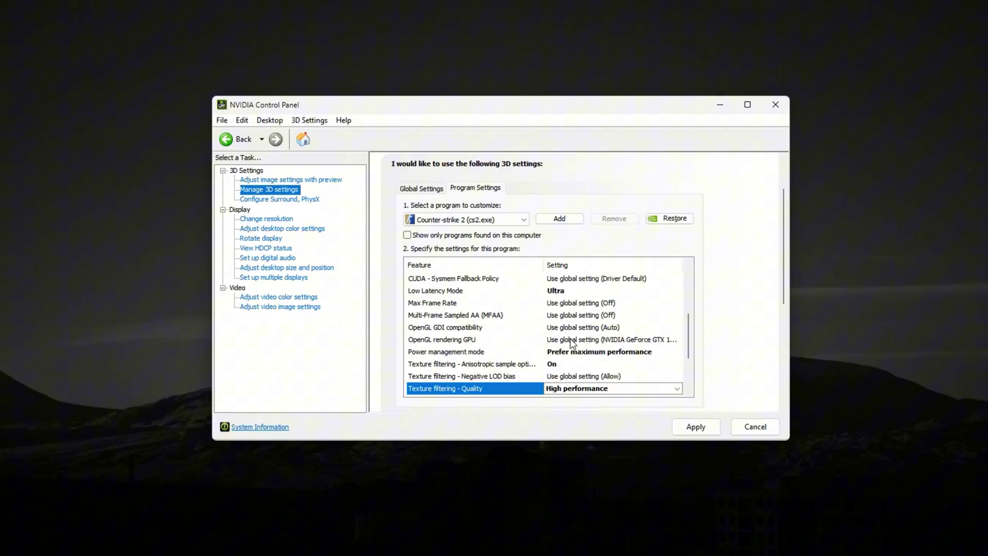
pyautogui.click(436, 354)
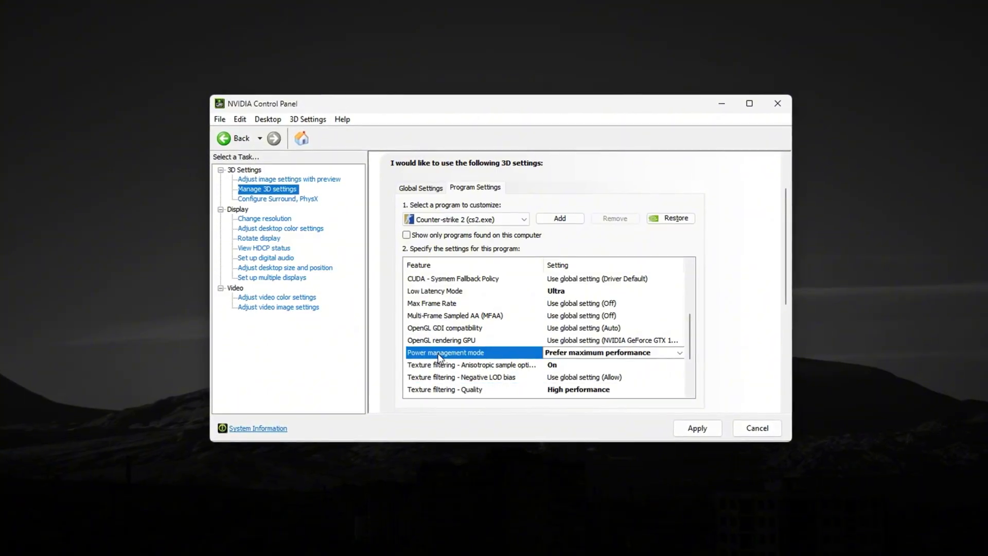
pyautogui.click(577, 356)
pyautogui.click(577, 356)
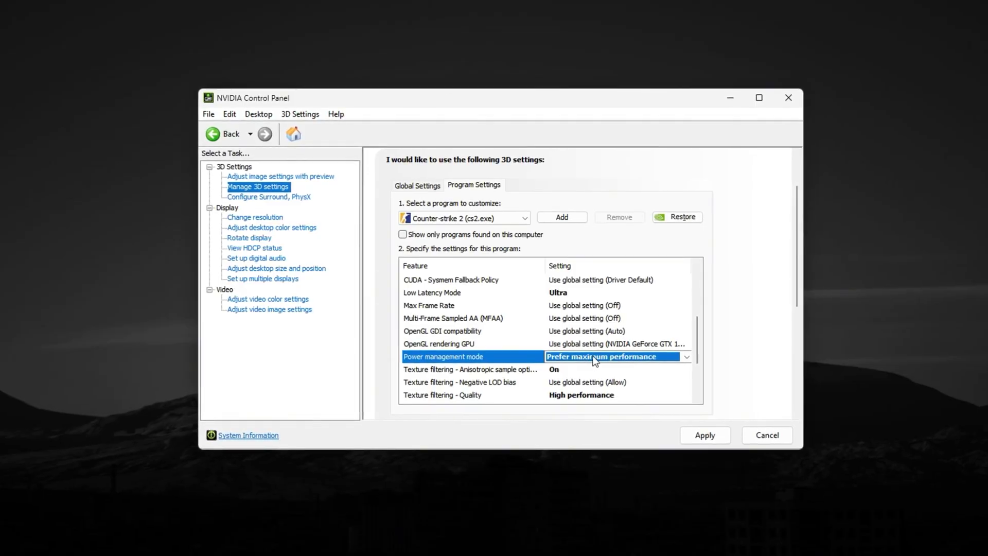
pyautogui.click(443, 295)
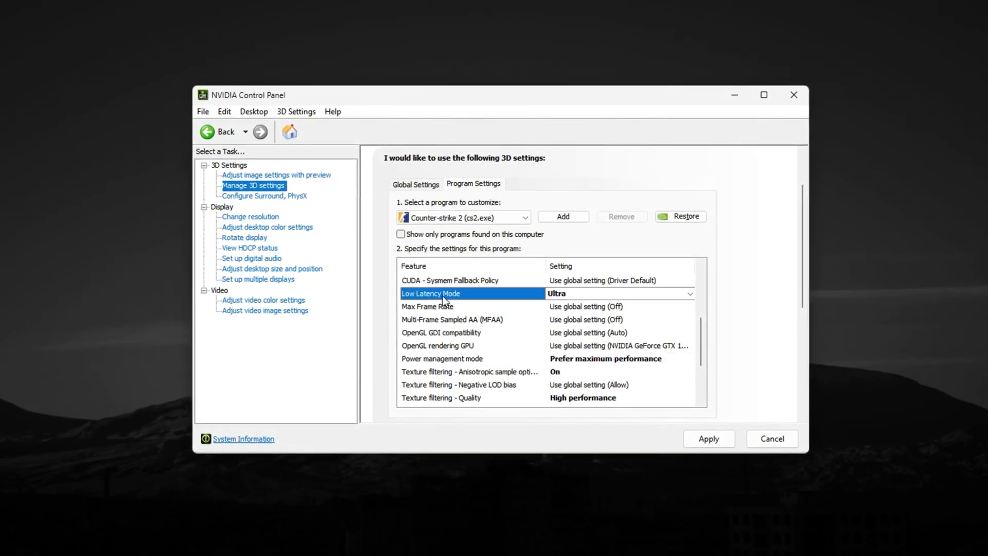
pyautogui.click(577, 292)
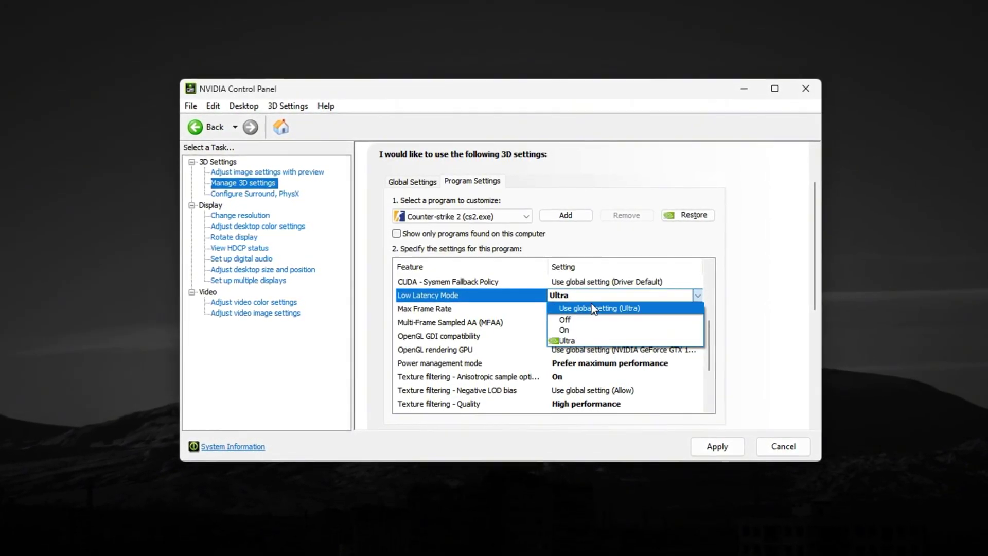
pyautogui.click(581, 346)
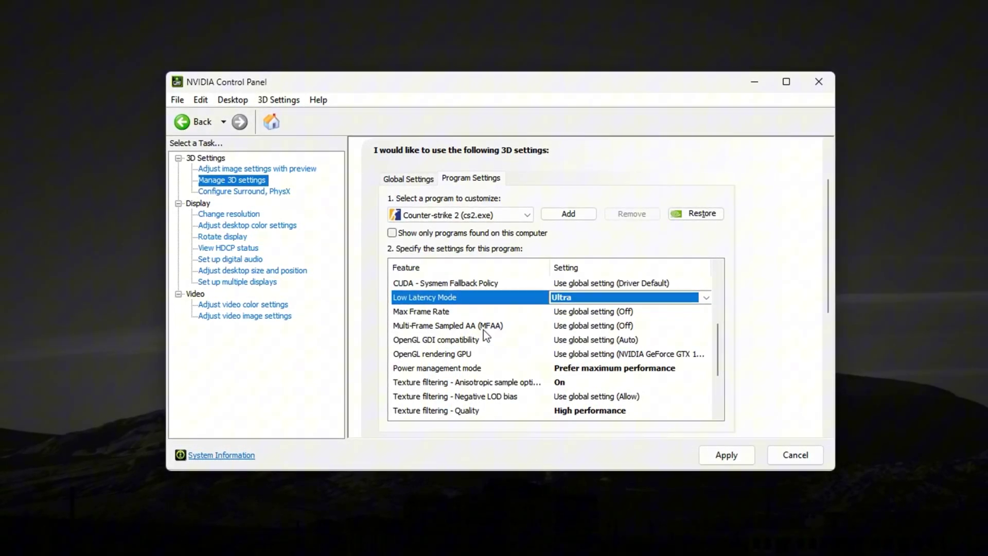
# Set texture filtering quality to High performance and vertical sync to Off for cs2.exe
pyautogui.click(454, 413)
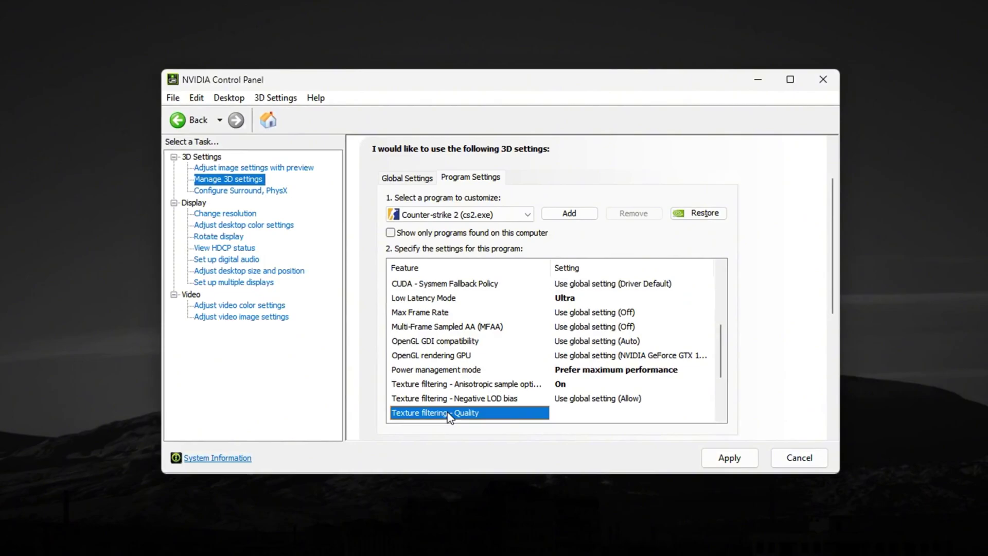
pyautogui.click(619, 412)
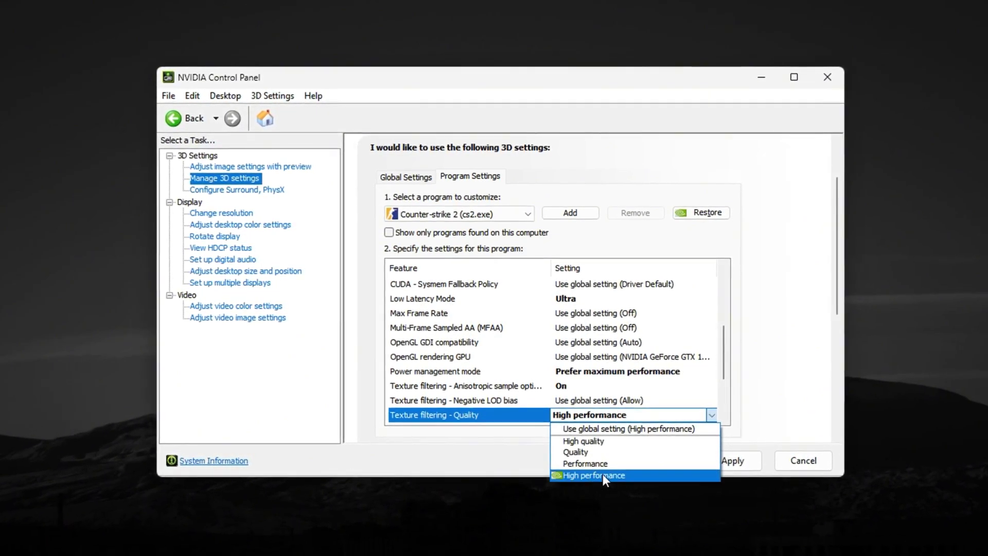
pyautogui.click(751, 402)
pyautogui.scroll(-1, 767, 379)
pyautogui.scroll(-2, 566, 353)
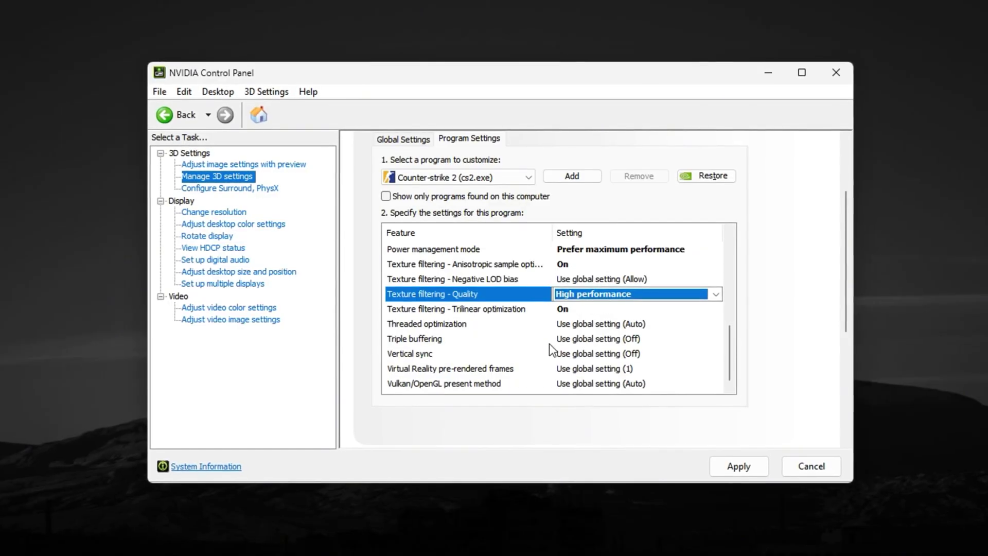
pyautogui.click(422, 357)
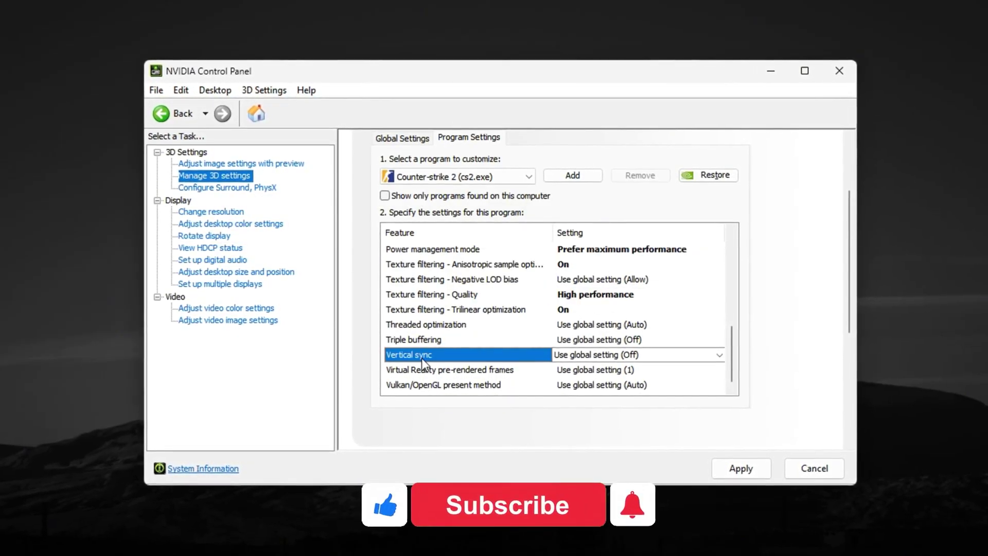
pyautogui.click(616, 359)
pyautogui.click(591, 394)
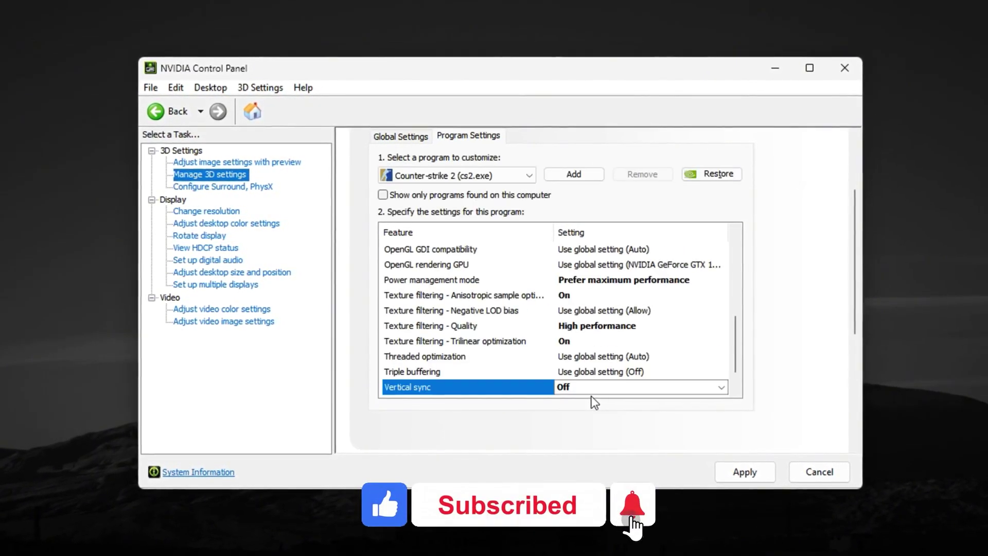
pyautogui.scroll(-1, 495, 339)
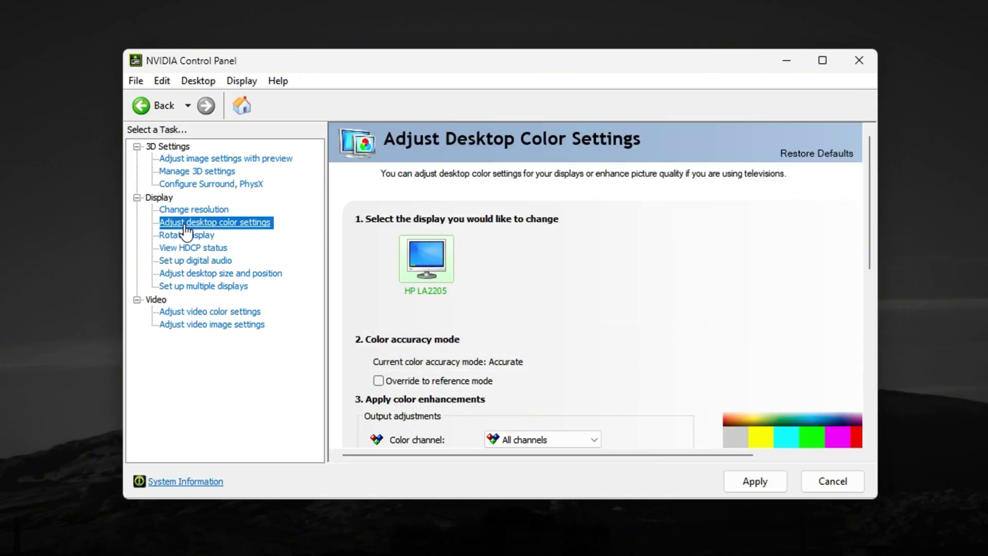
# Lower the display's digital vibrance from 81% to 70%
pyautogui.scroll(-3, 513, 420)
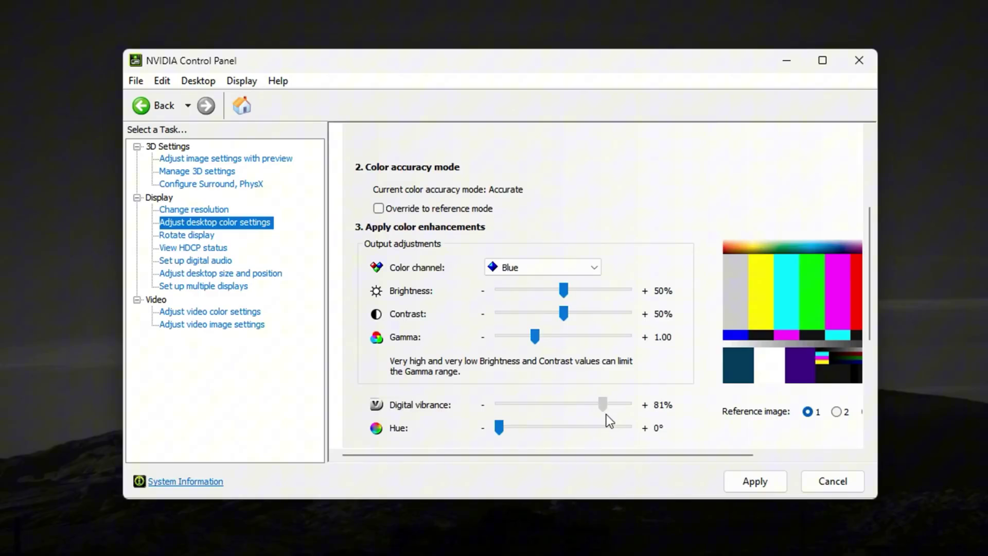
pyautogui.moveTo(606, 414); pyautogui.dragTo(592, 415)
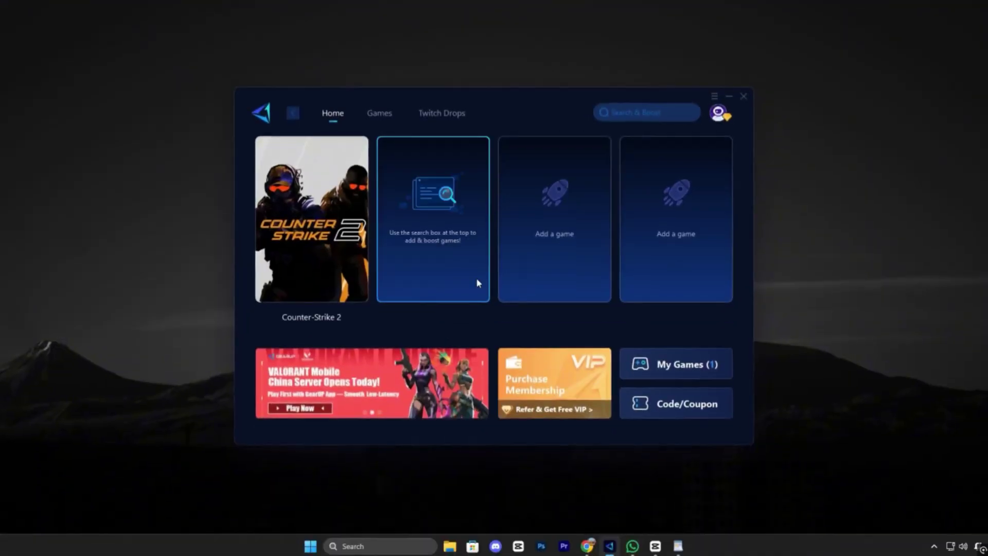
# Boost Counter-Strike 2 in GearUP Booster, dismiss Boost Settings, and switch the web page's TRY Booster demo on
pyautogui.moveTo(318, 249)
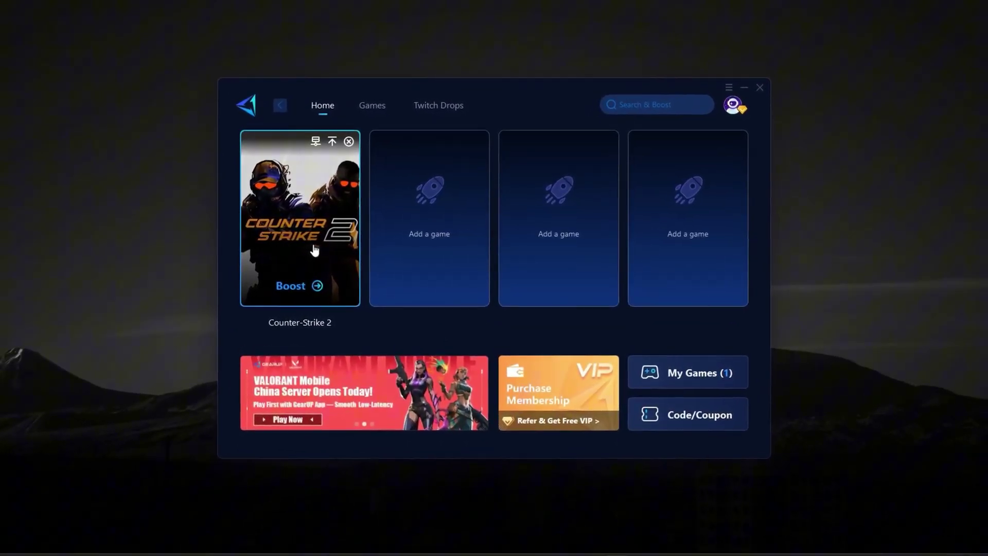
pyautogui.click(312, 287)
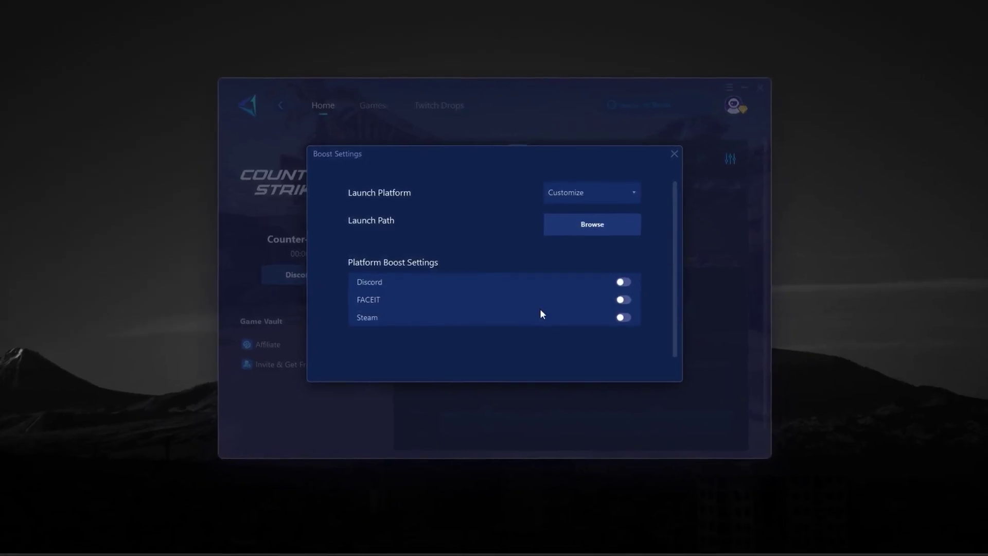
pyautogui.click(691, 149)
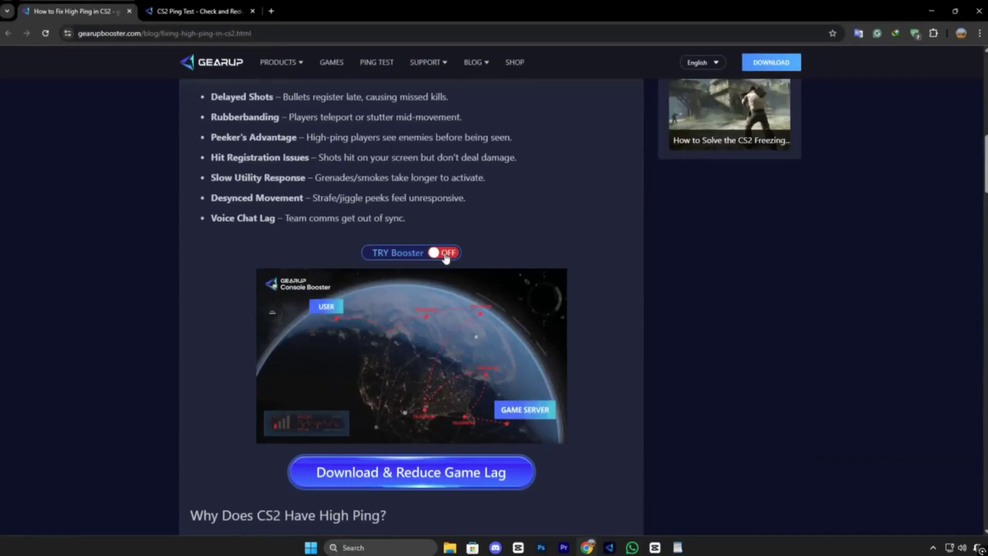
pyautogui.click(445, 254)
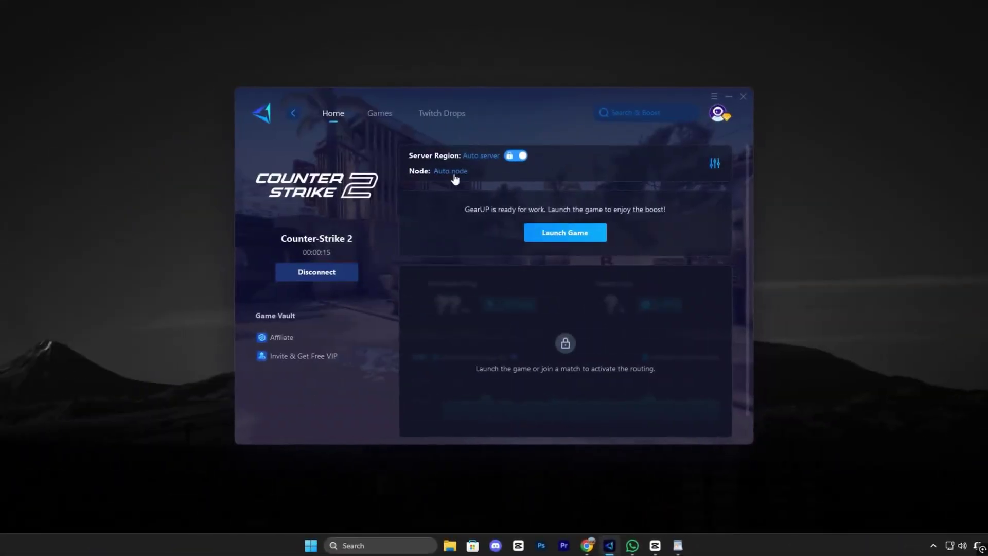
# Browse Counter-Strike 2's game-server node list from Auto node, then confirm to close it
pyautogui.click(453, 173)
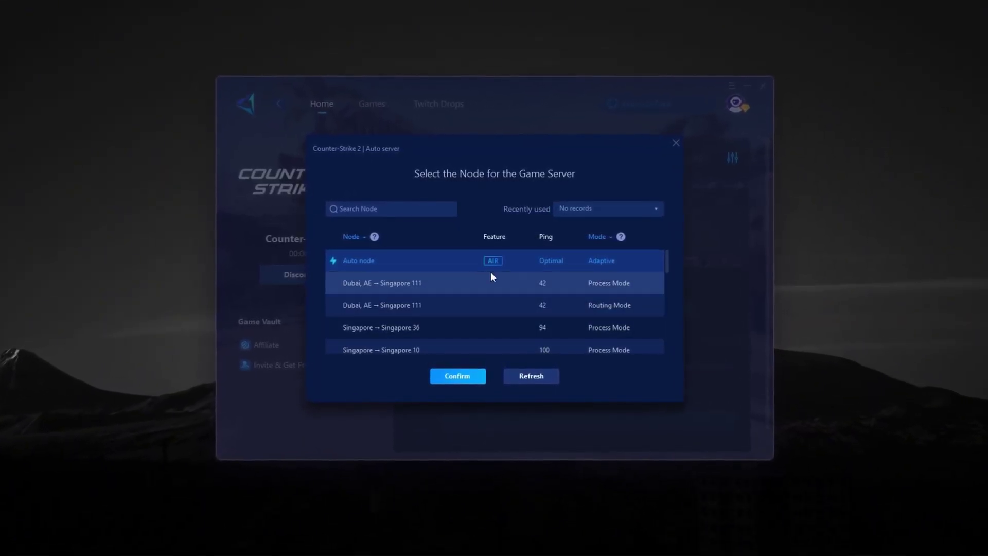
pyautogui.scroll(-1, 463, 328)
pyautogui.scroll(-2, 464, 332)
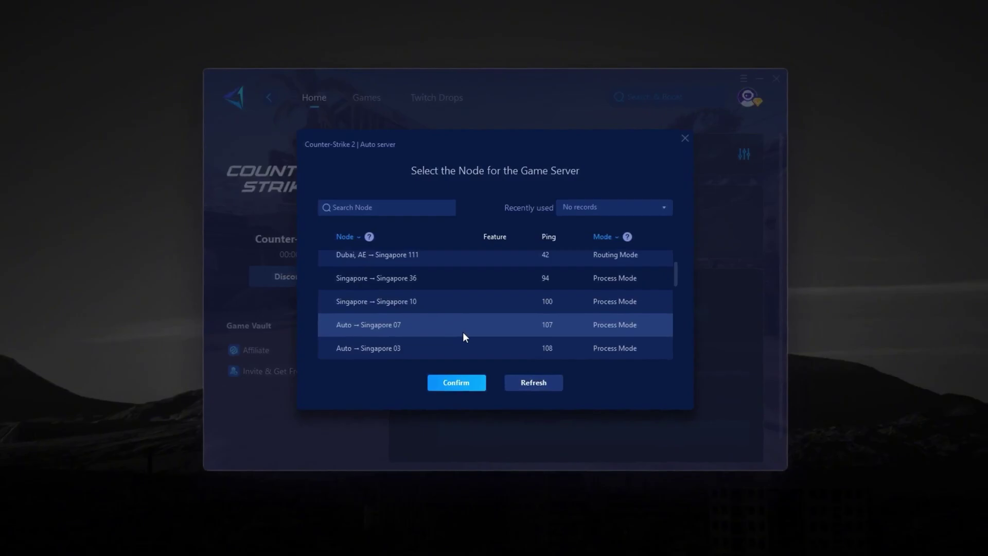
pyautogui.scroll(-1, 462, 334)
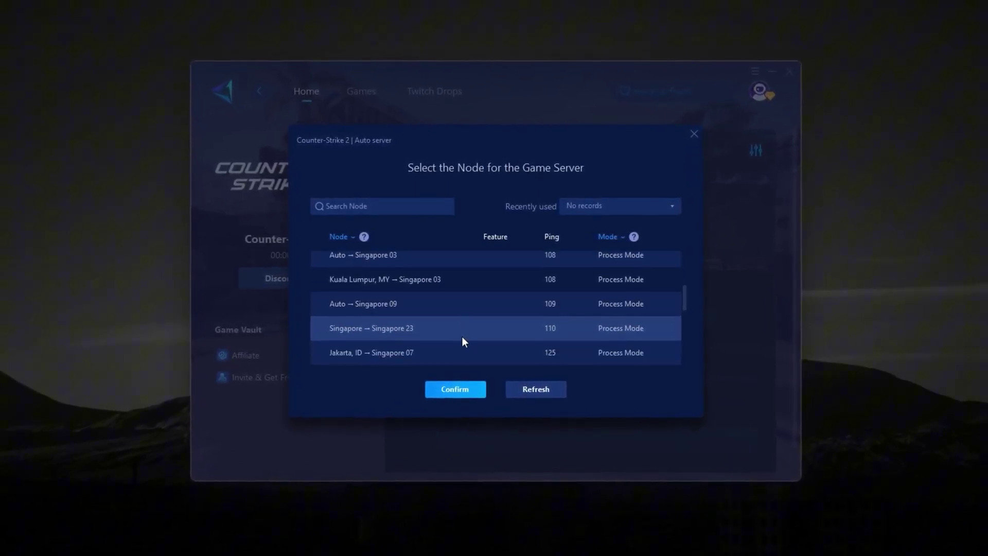
pyautogui.scroll(-2, 462, 337)
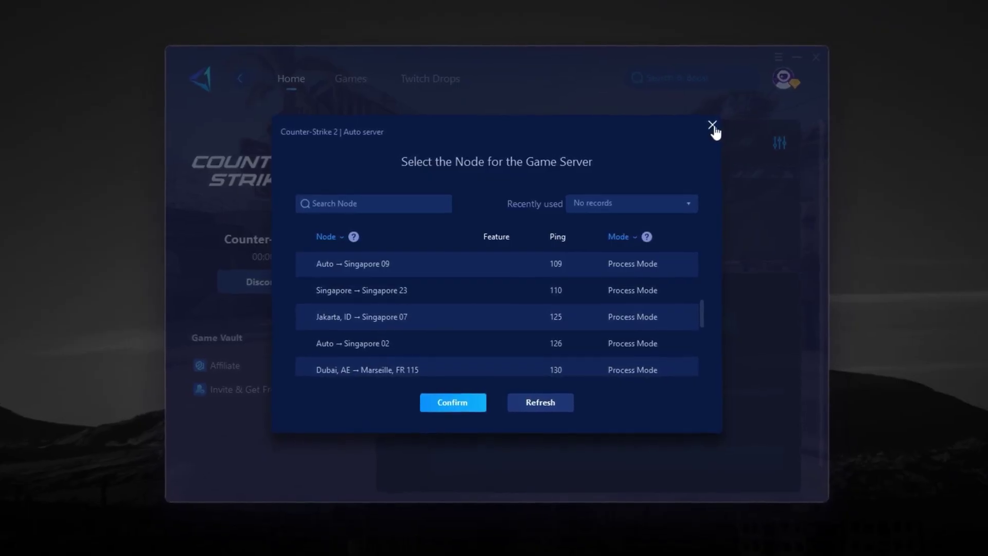
pyautogui.click(715, 124)
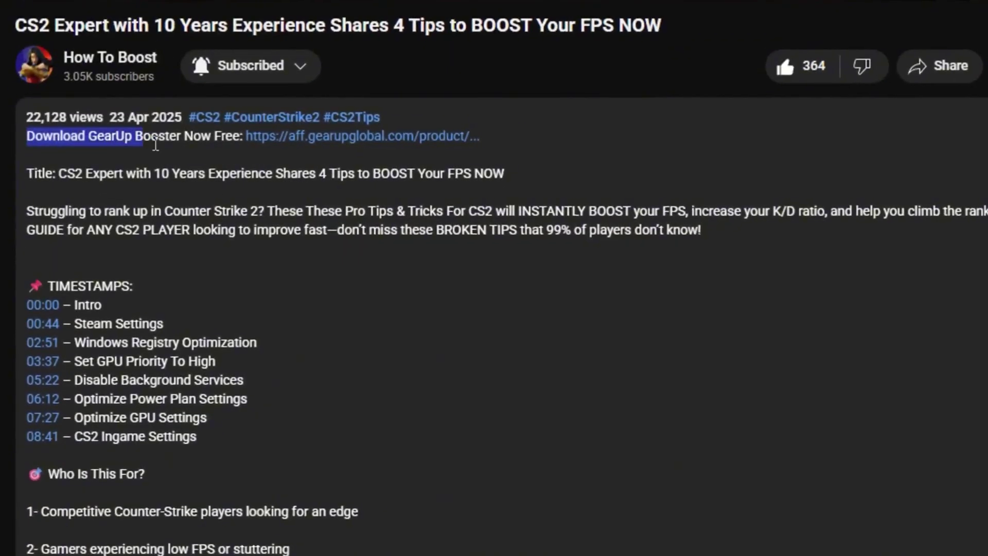
# Select the 'Download GearUp Booster Now Free' line in the video description
pyautogui.moveTo(384, 146); pyautogui.dragTo(487, 145)
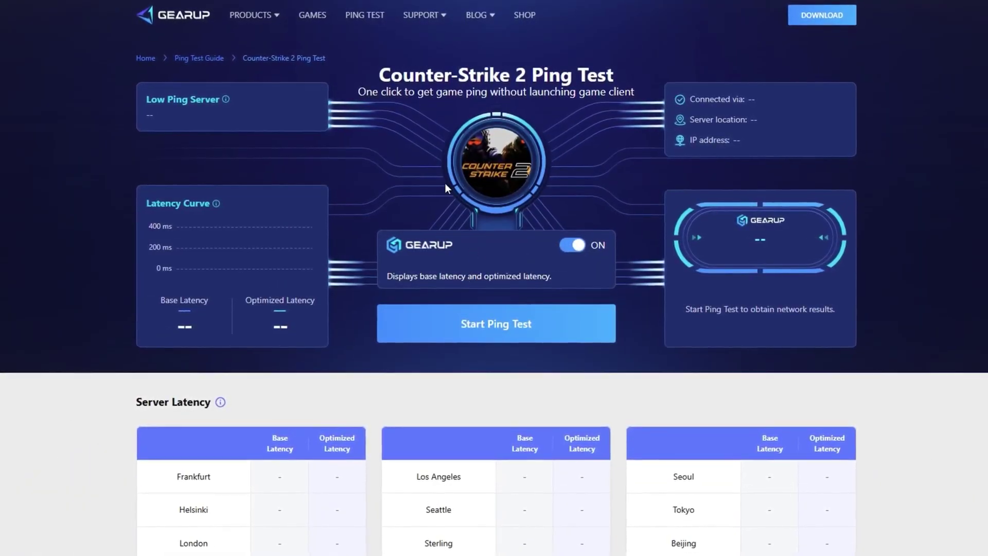
# Scroll to the CS2 server latency tables and keep Power management at Prefer maximum performance
pyautogui.scroll(-5, 501, 323)
pyautogui.scroll(-5, 503, 327)
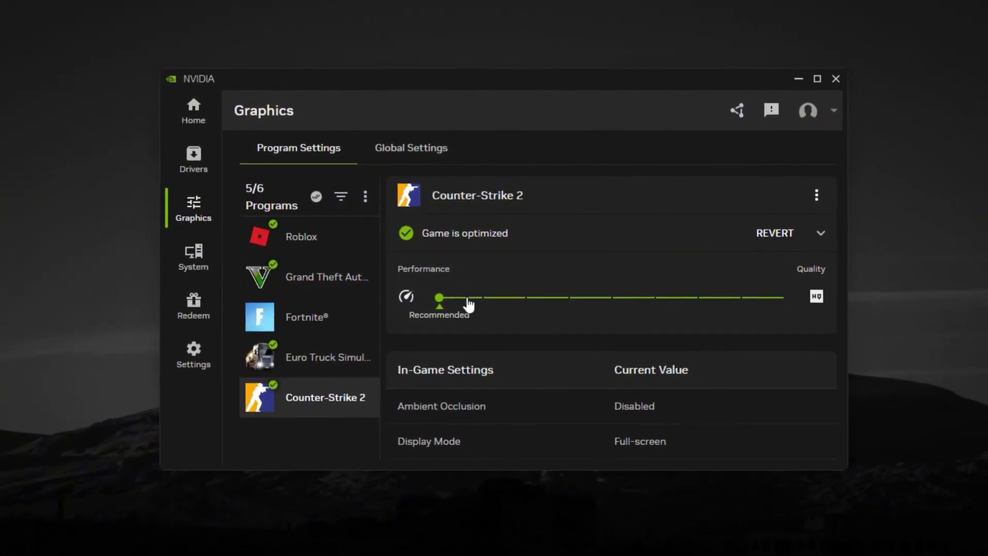
pyautogui.scroll(-5, 572, 354)
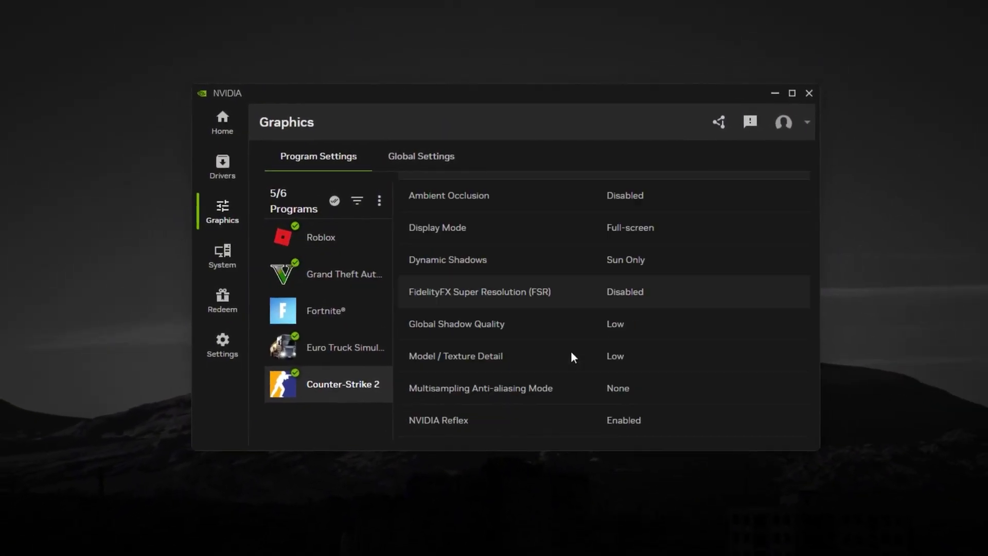
pyautogui.scroll(-5, 521, 356)
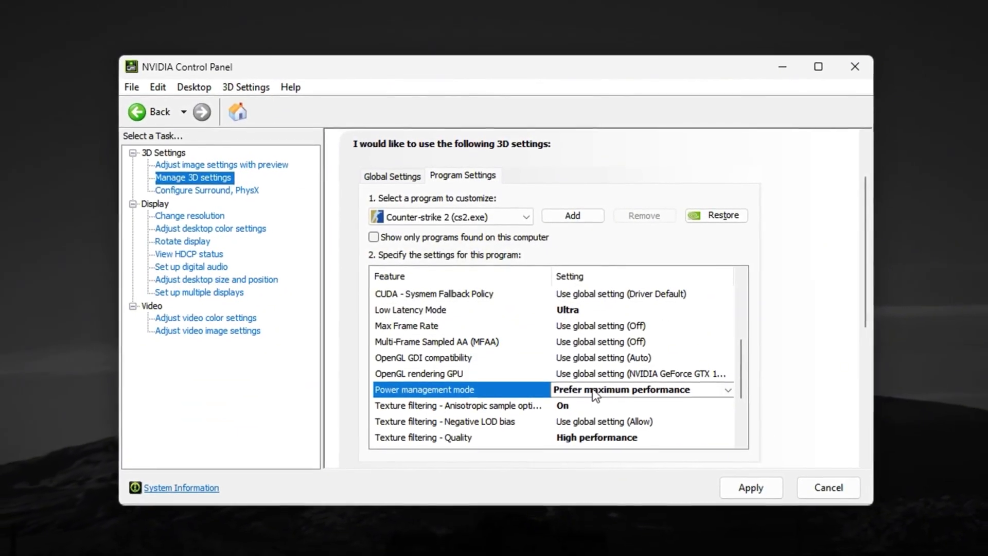
pyautogui.click(591, 390)
pyautogui.click(592, 389)
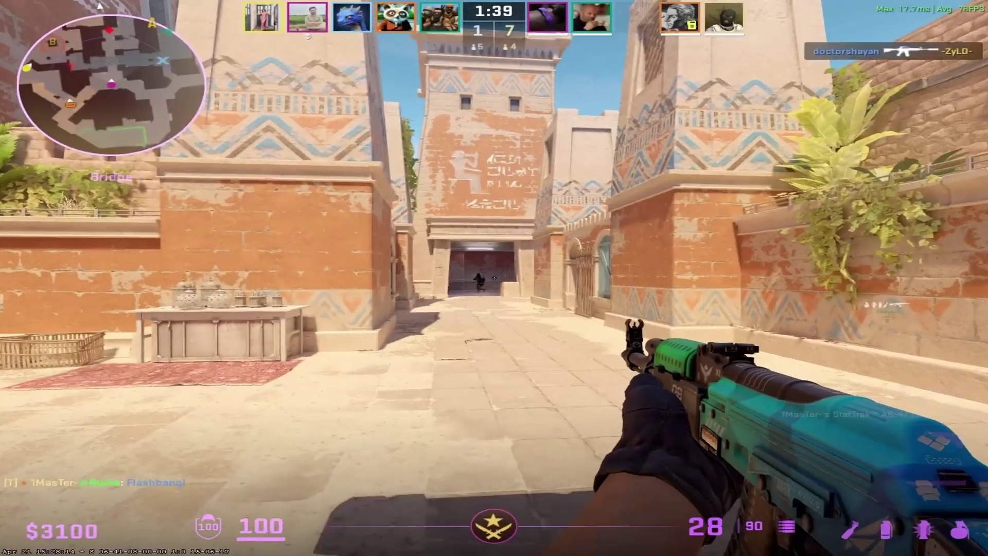
# Spray the AK at the enemy on the stairs, reload, and throw a Molotov
pyautogui.click(494, 278)
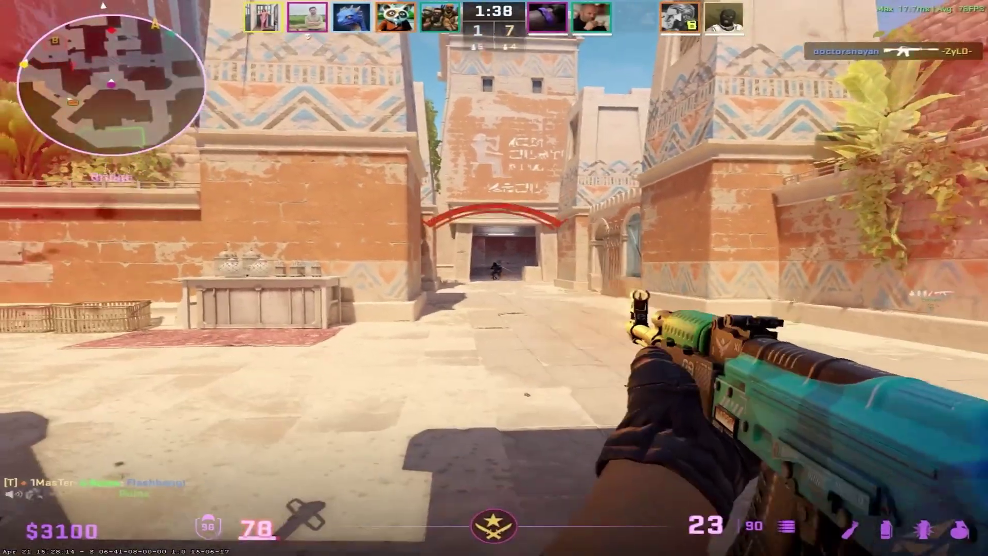
pyautogui.click(494, 278)
pyautogui.click(494, 278)
pyautogui.press('r')
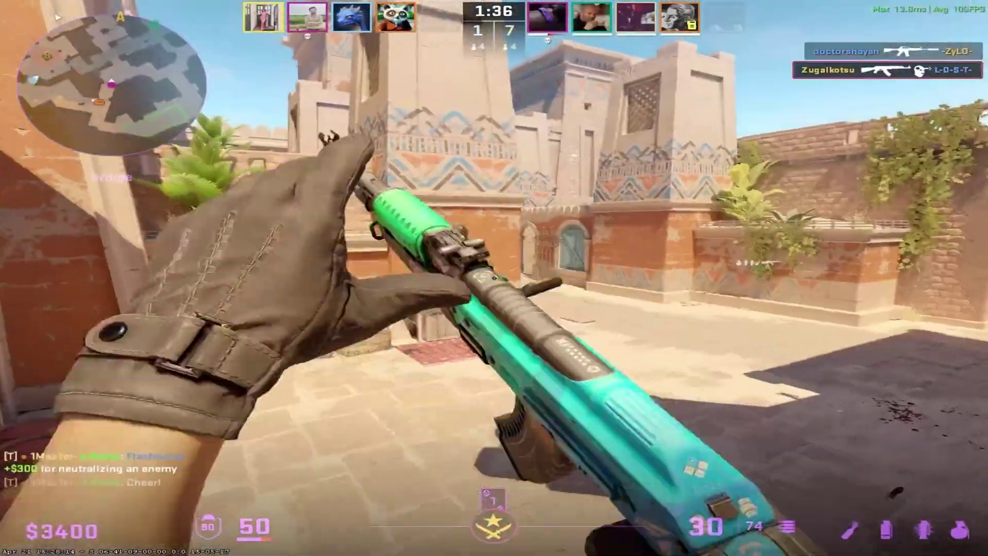
pyautogui.press('4')
pyautogui.press('4')
pyautogui.click(494, 278)
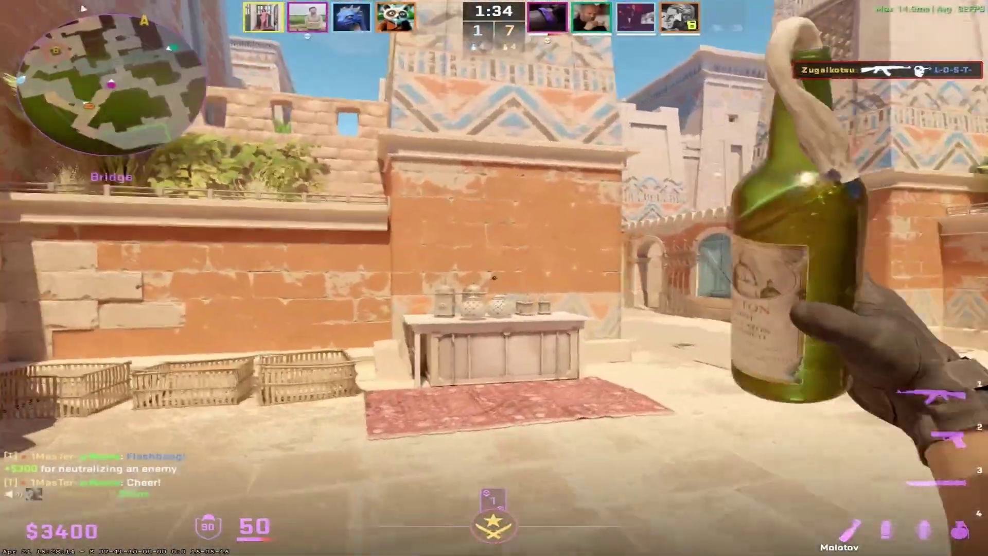
pyautogui.press('3')
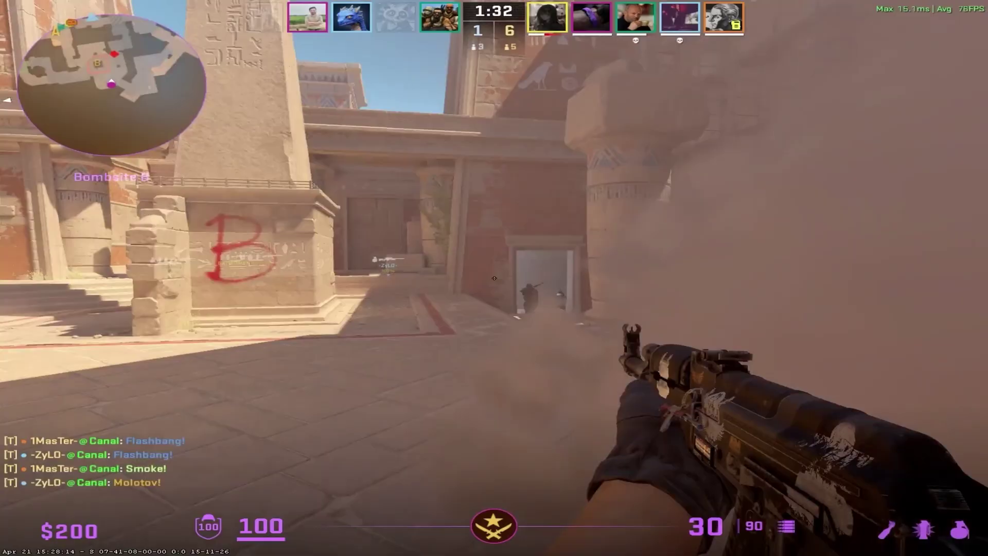
# Shoot the enemies in the doorway and near Bombsite B until the round is won
pyautogui.click(494, 278)
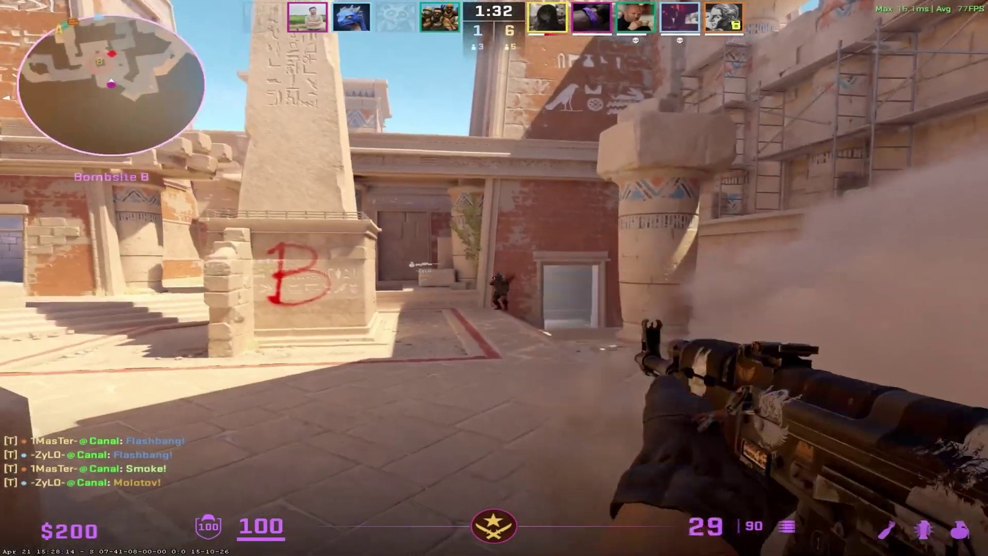
pyautogui.click(494, 278)
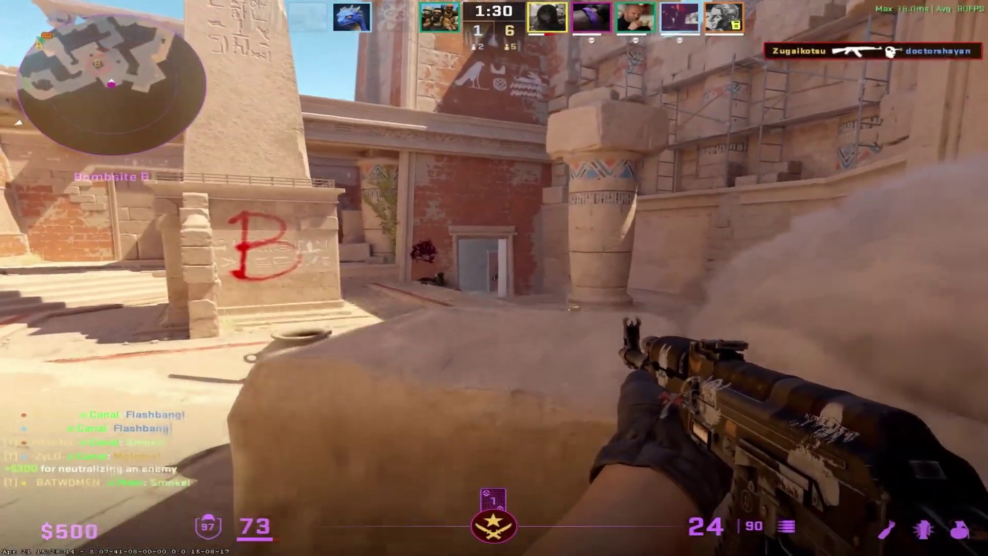
pyautogui.click(494, 278)
pyautogui.click(494, 278)
pyautogui.click(494, 278)
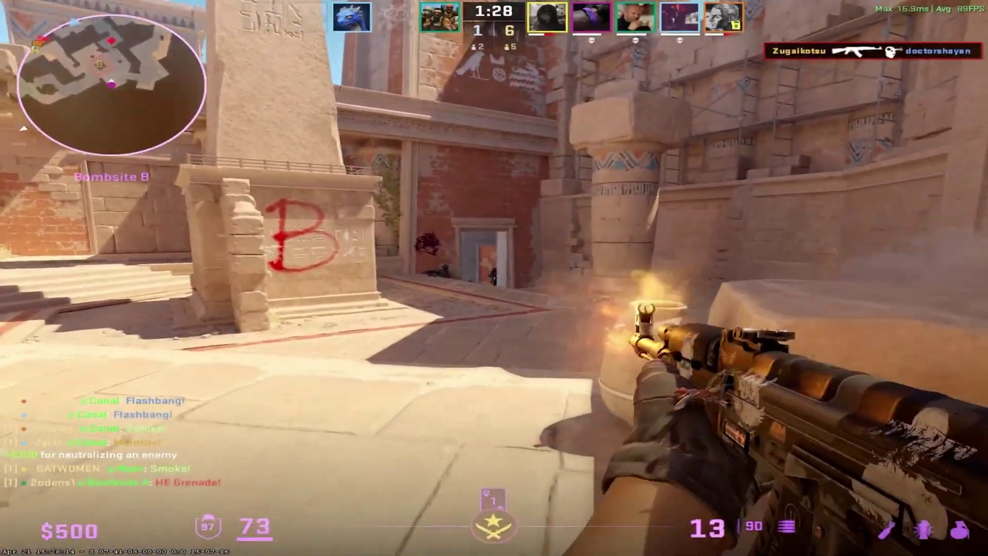
pyautogui.click(494, 278)
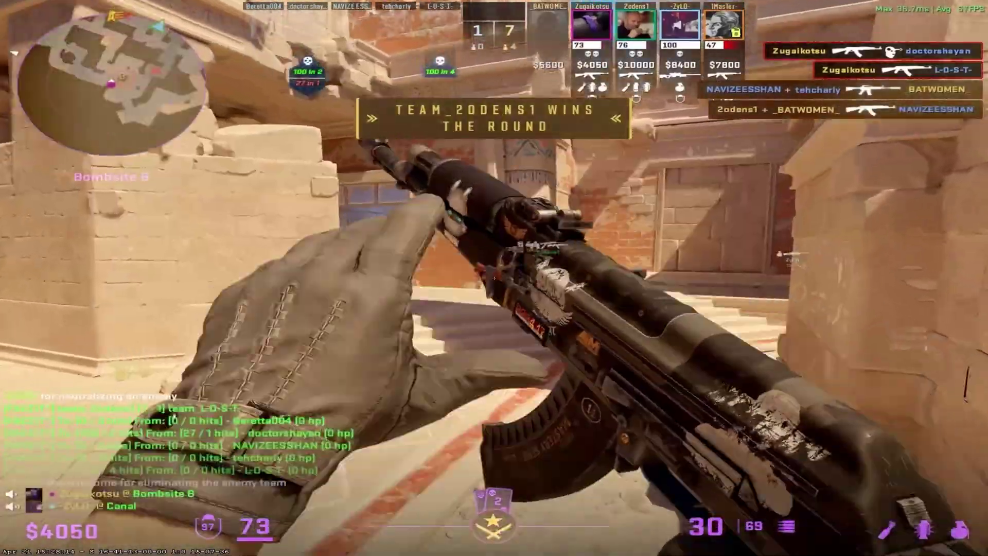